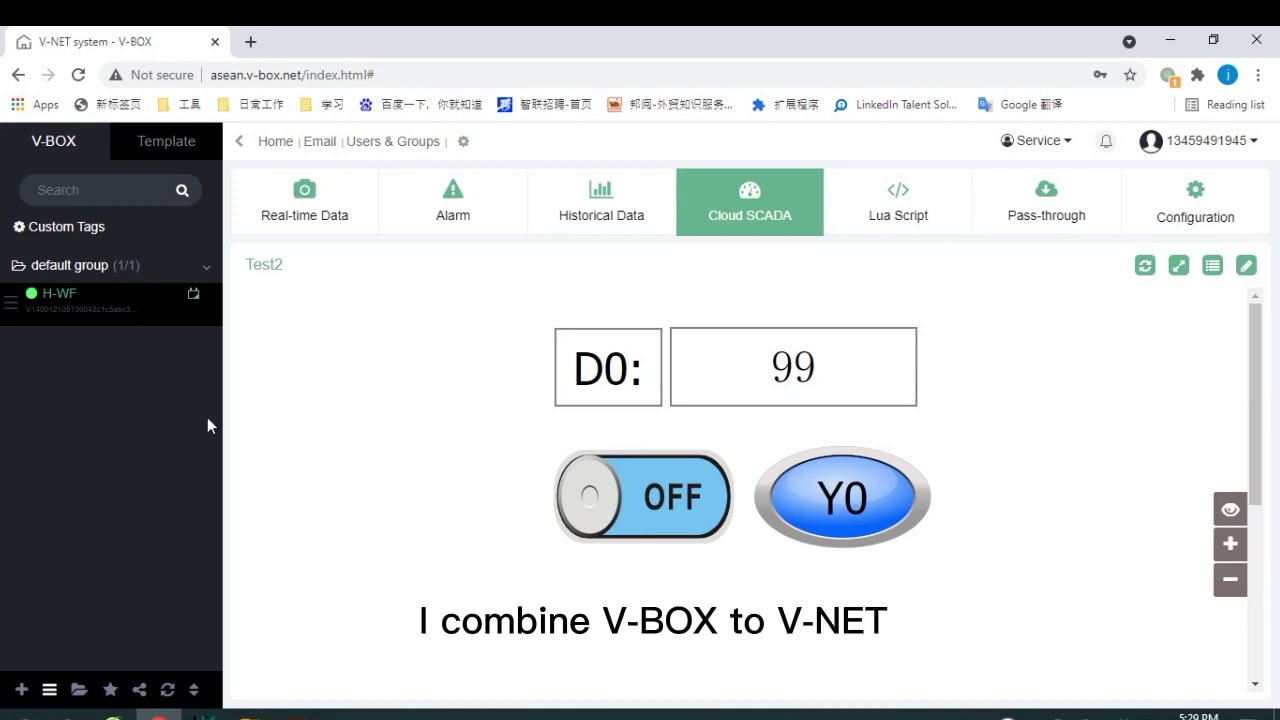
View H-WF's real-time tag values (refreshed), its current alarms and historical data records.
left_click(29, 300)
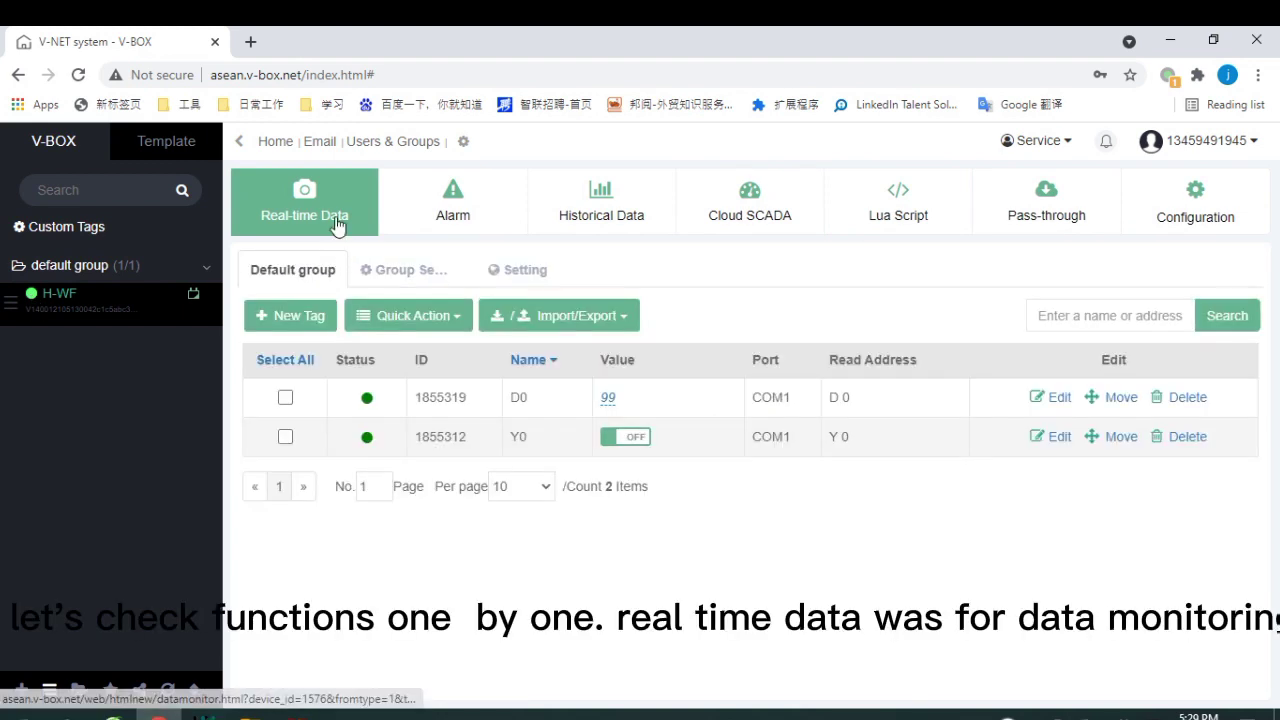
left_click(337, 229)
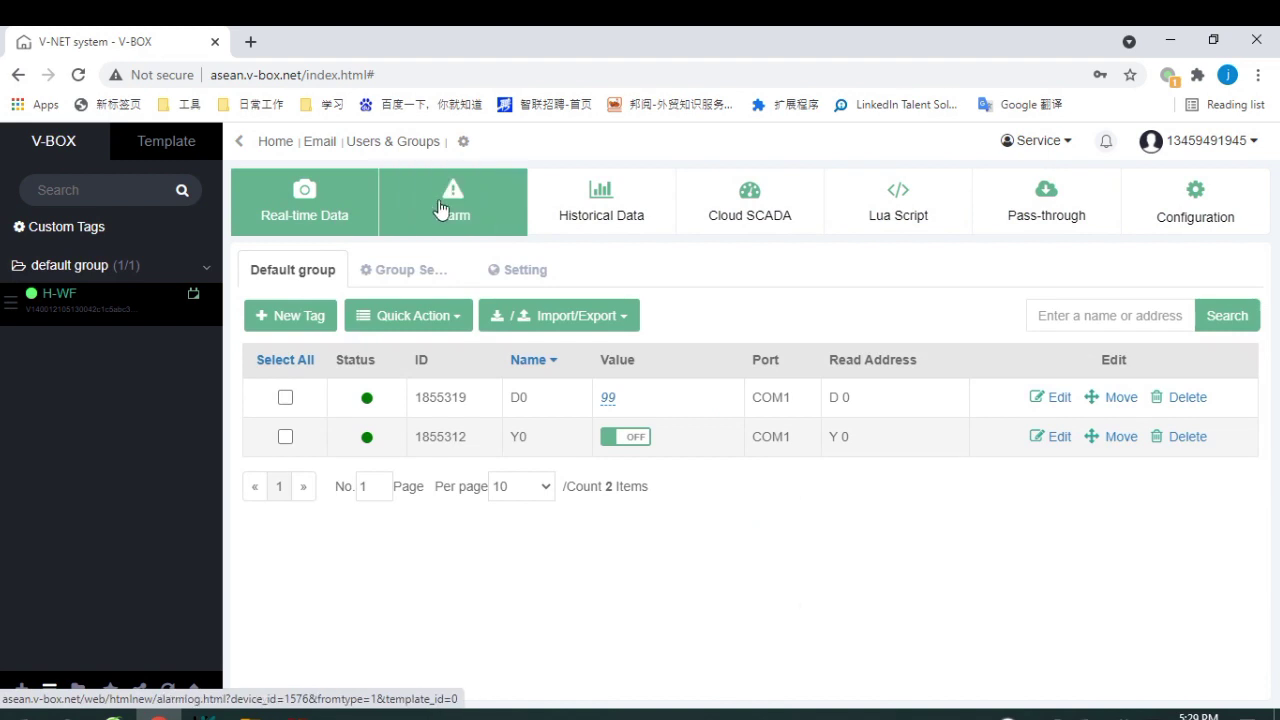
left_click(459, 213)
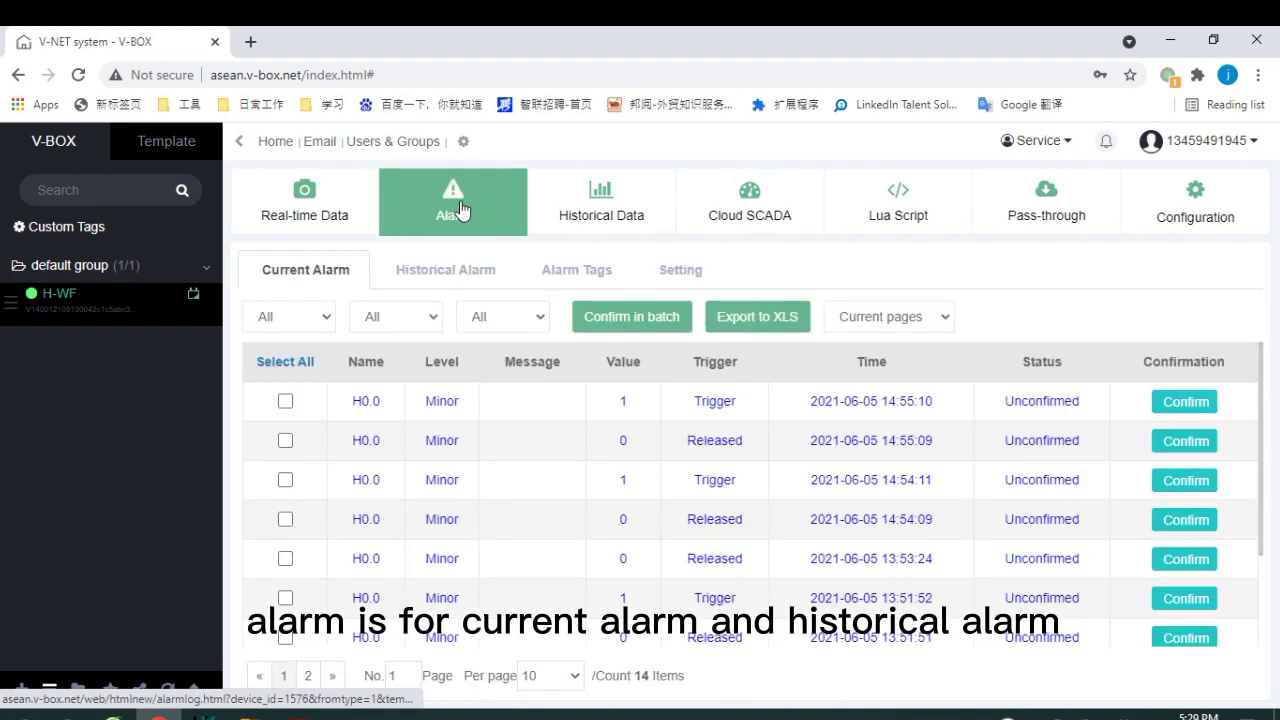
left_click(615, 220)
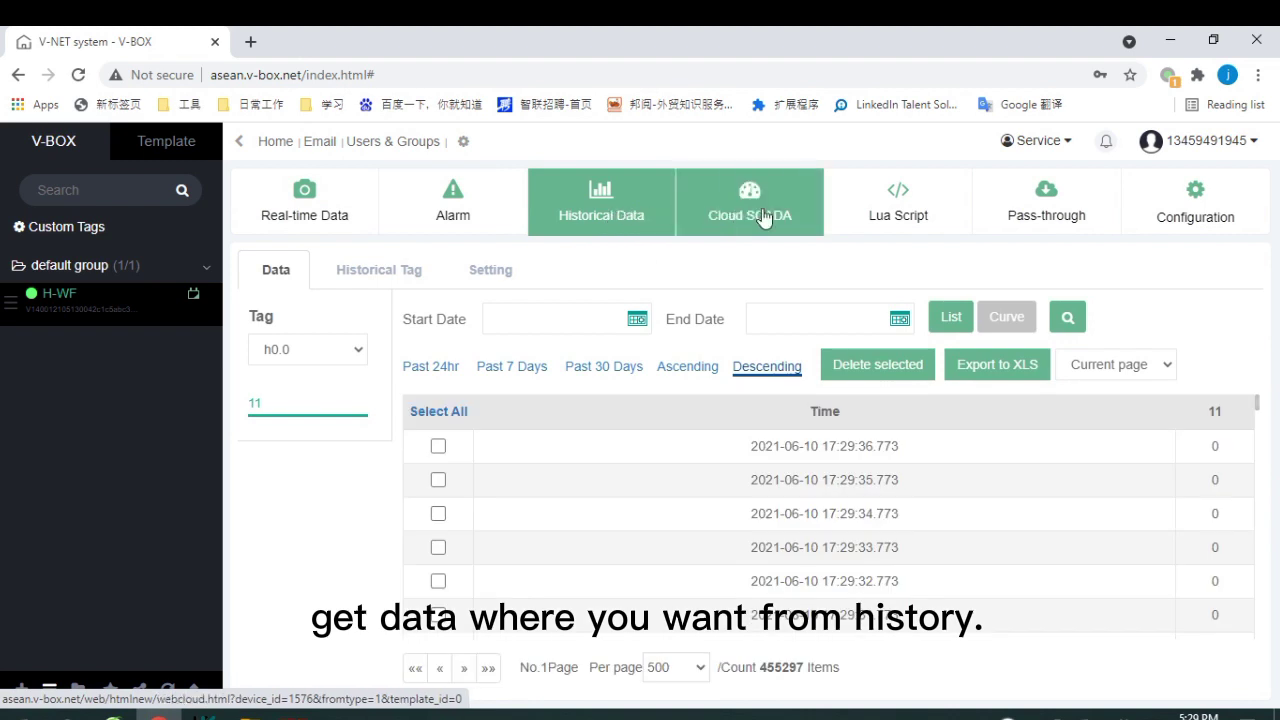
Browse the Cloud SCADA project Test2, Lua scripts, pass-through settings and basic configuration.
left_click(762, 212)
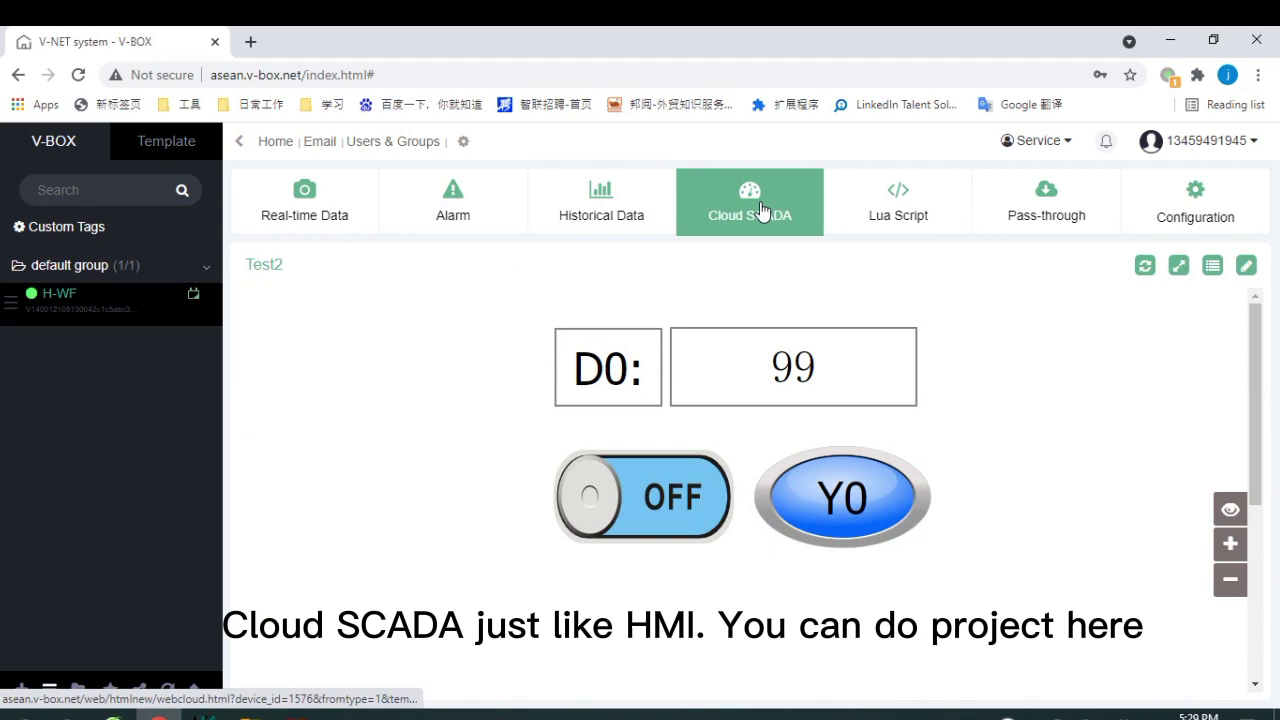
left_click(892, 211)
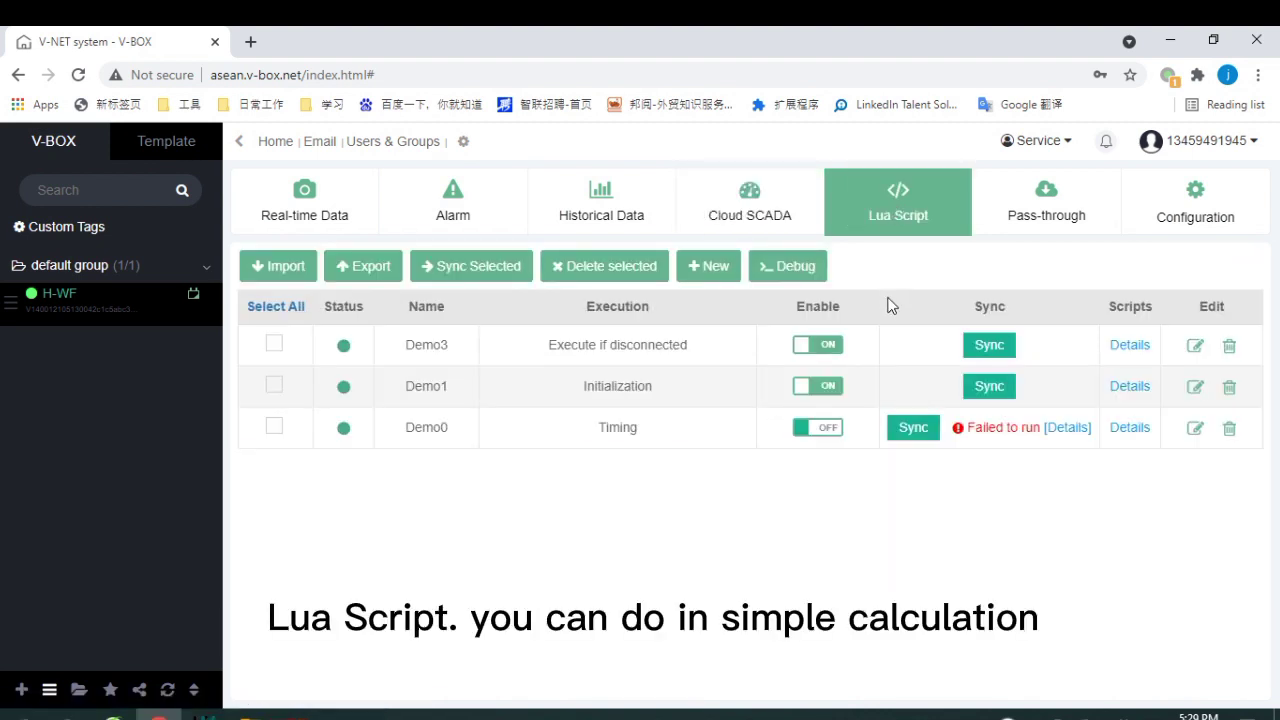
left_click(1022, 235)
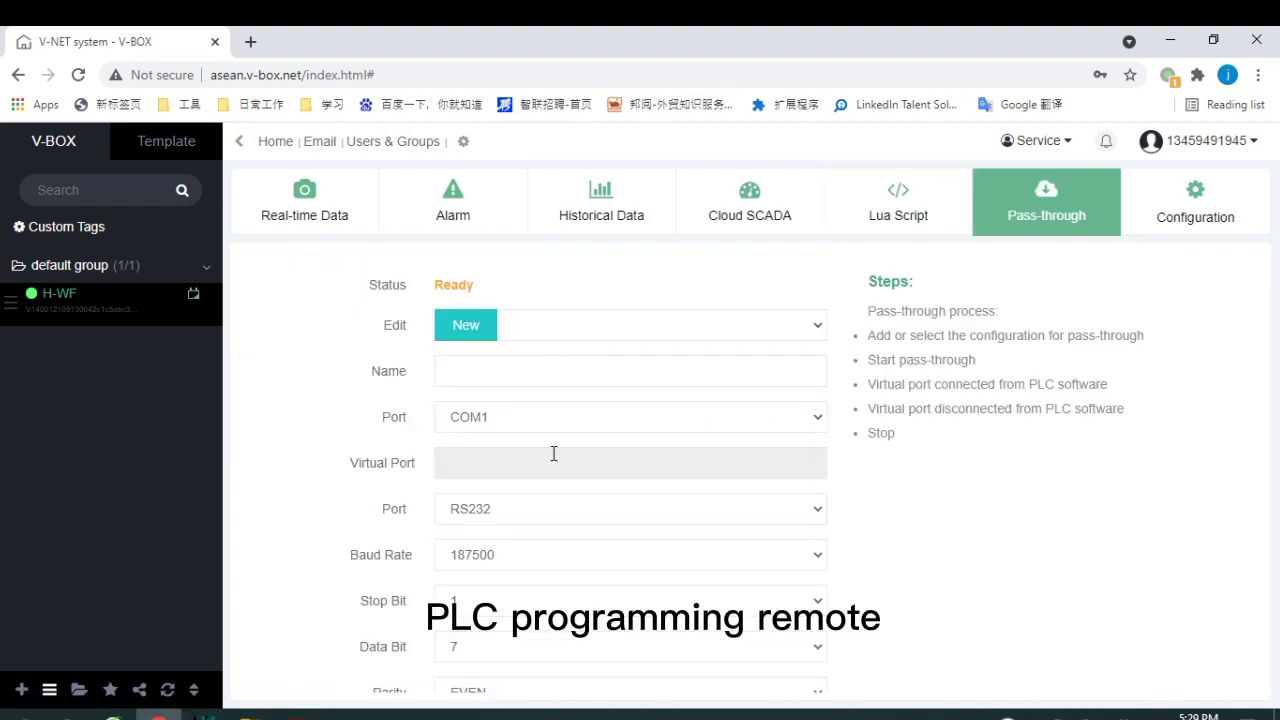
left_click(1188, 212)
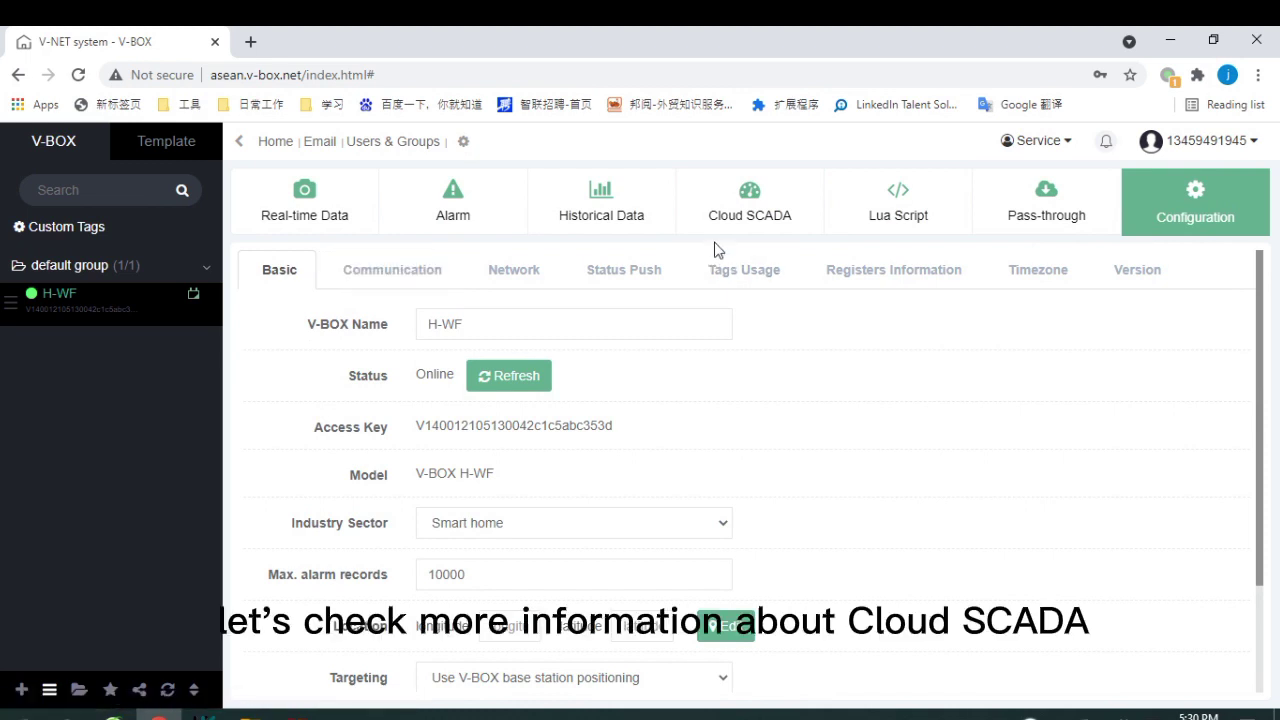
Open Cloud SCADA project Test2 and compare its D0 field with the PLC ladder software.
left_click(724, 215)
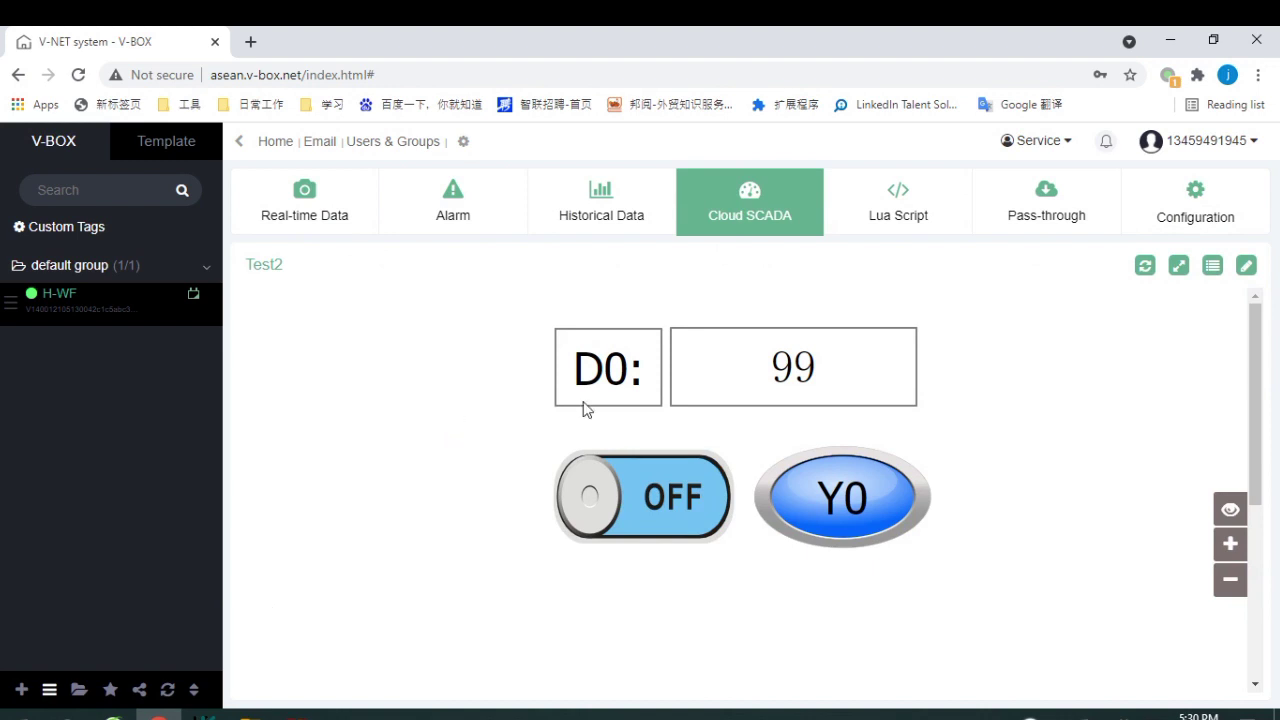
left_click(745, 388)
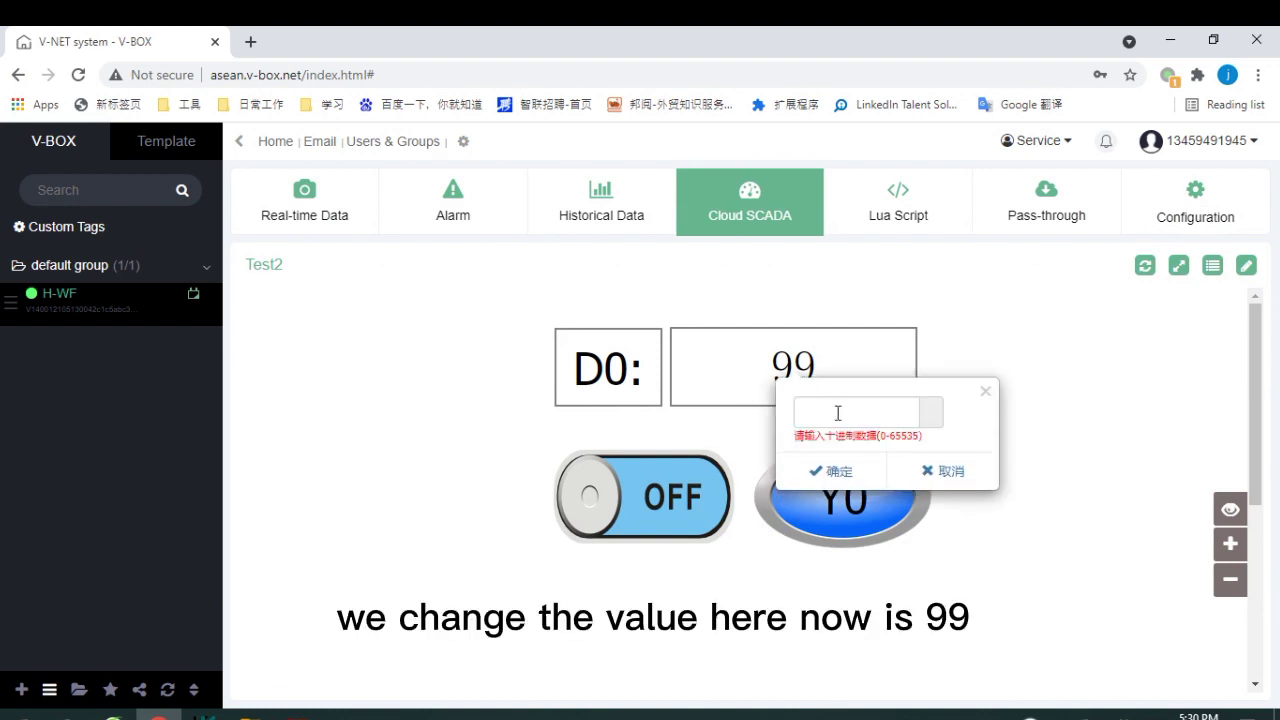
left_click(1137, 325)
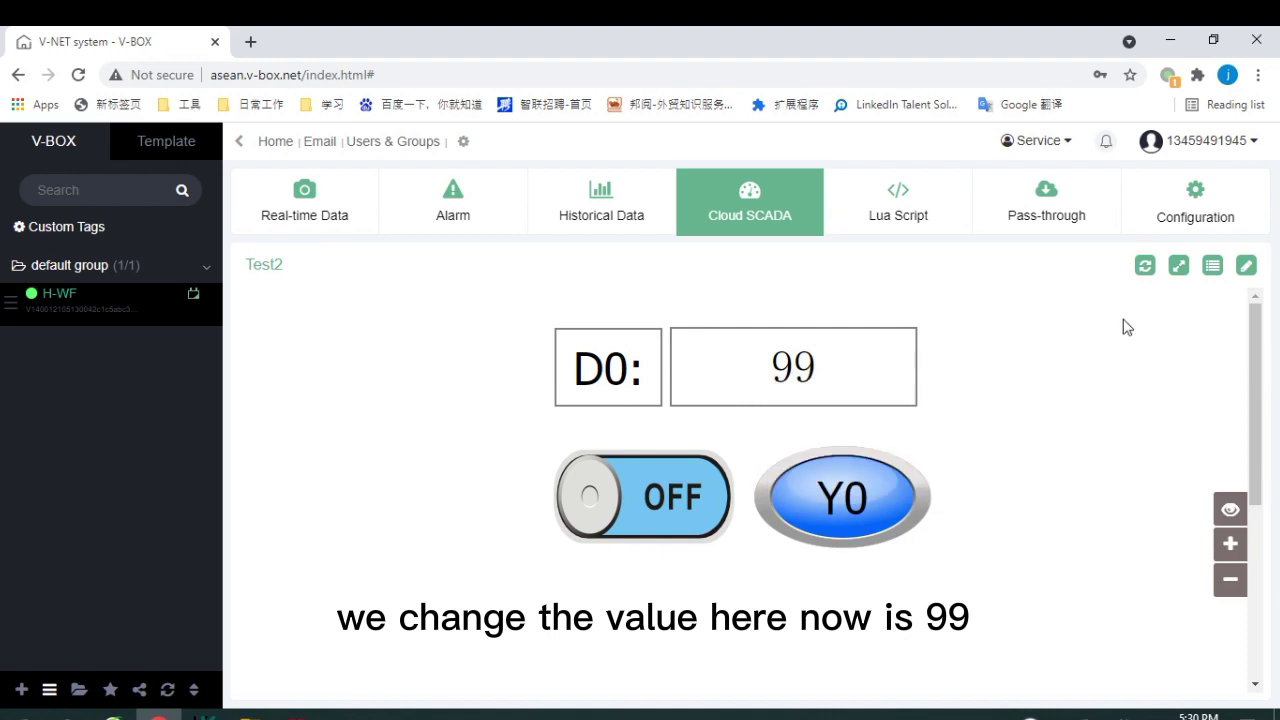
left_click(206, 715)
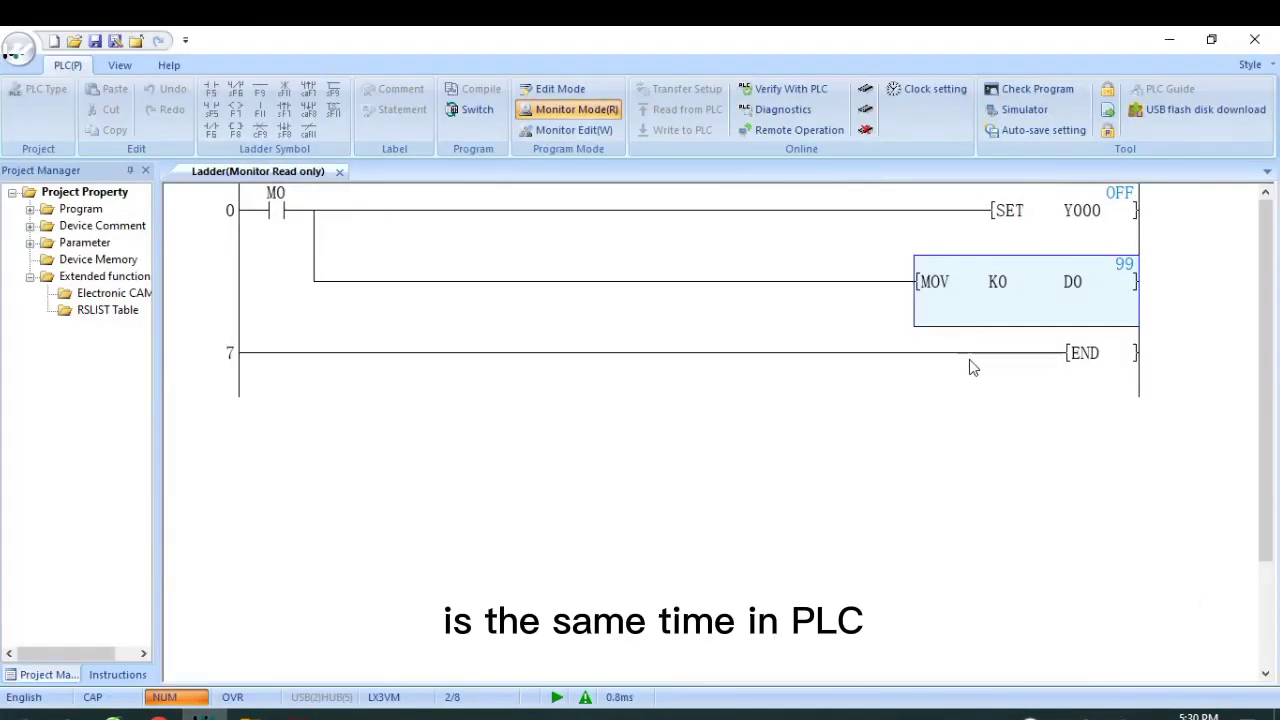
left_click(1163, 38)
Write the value 10 to D0 from the Cloud SCADA screen.
left_click(777, 378)
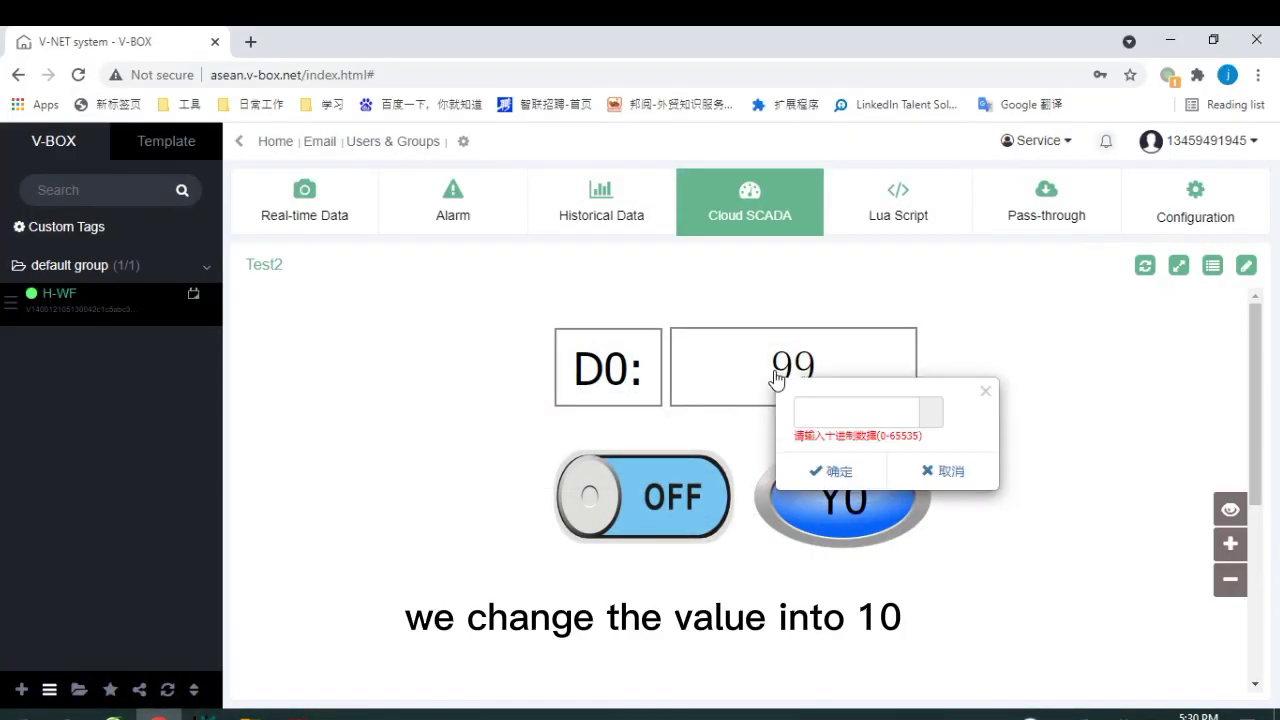
left_click(824, 412)
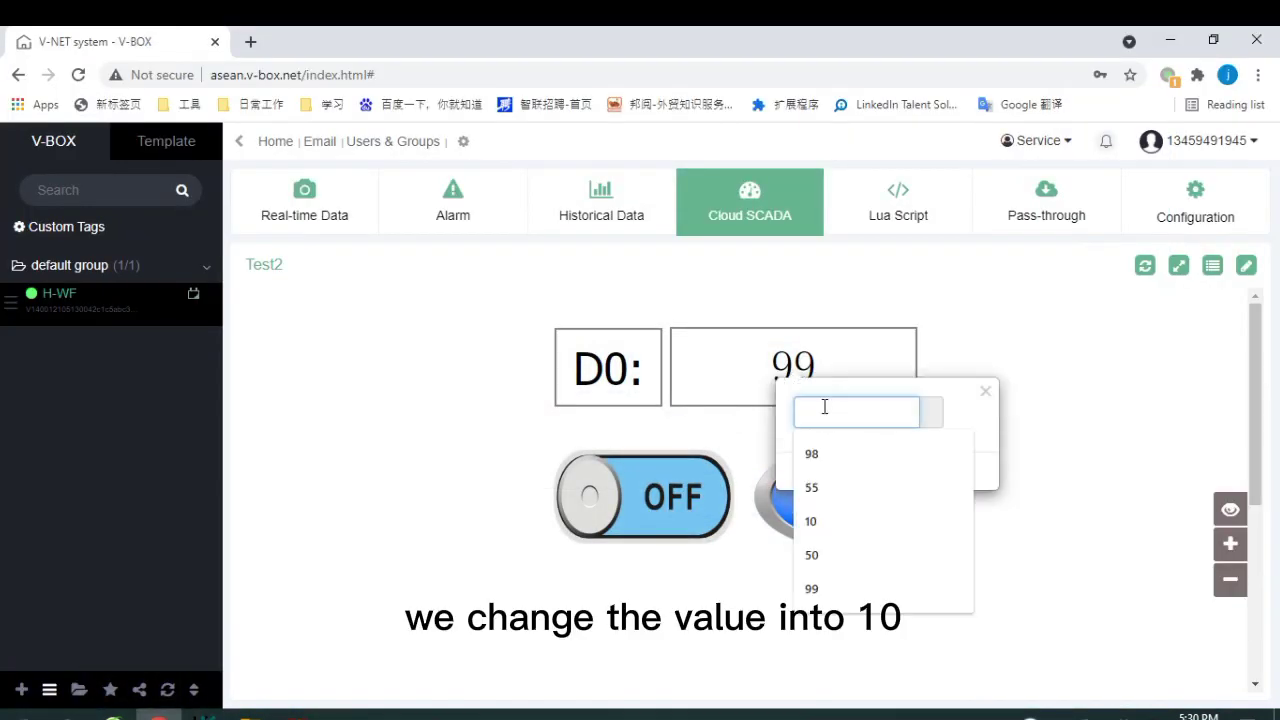
type("10")
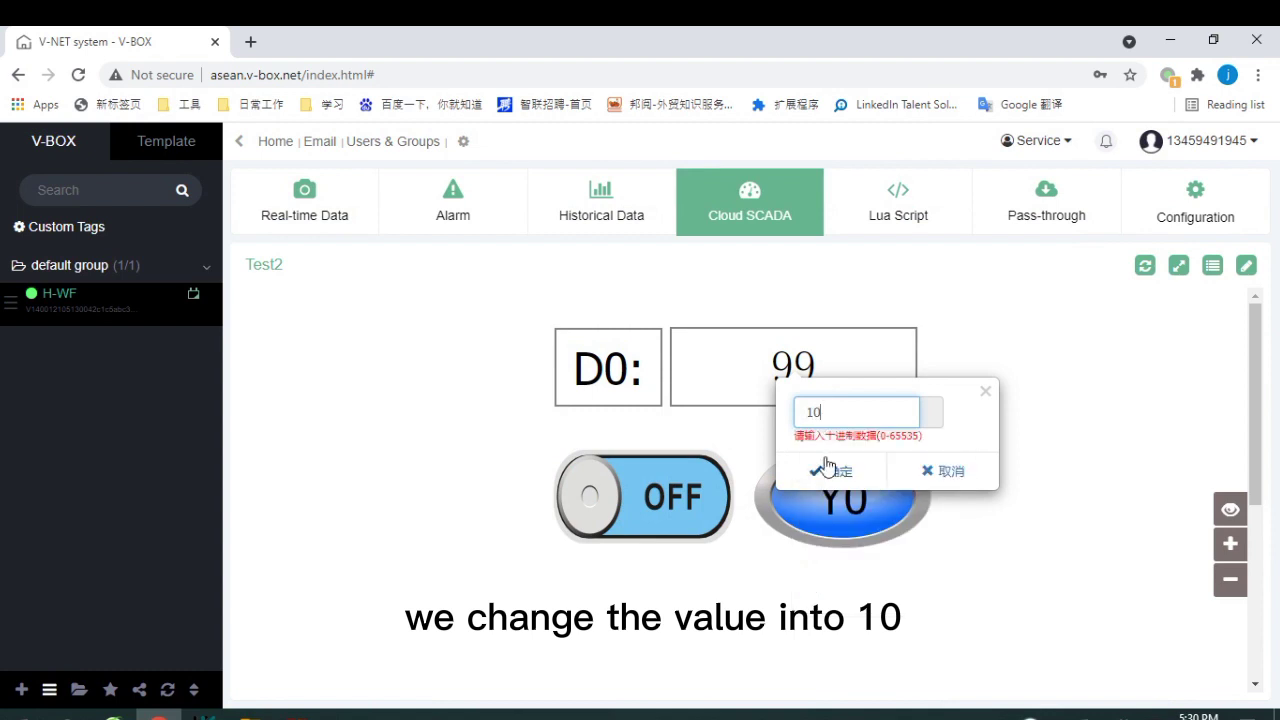
left_click(827, 466)
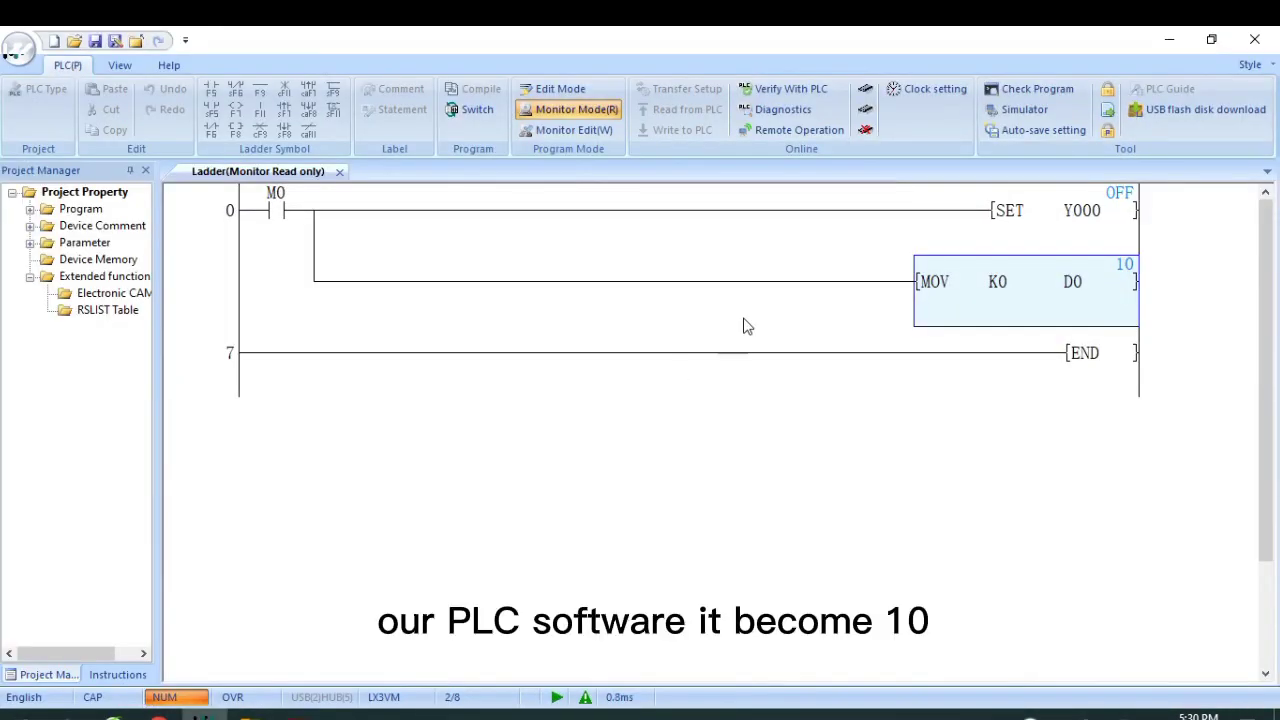
Write 33 to D0 and check that the PLC ladder monitor shows it.
left_click(1167, 41)
left_click(779, 382)
left_click(808, 413)
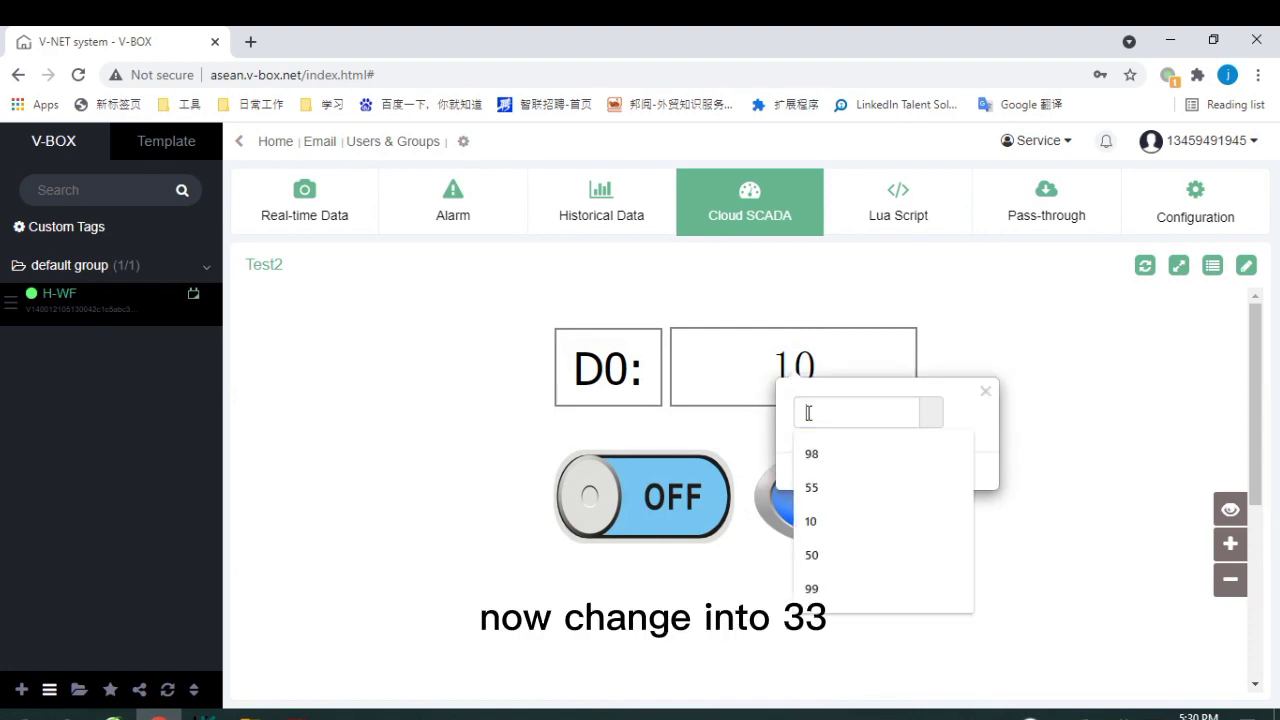
type("33")
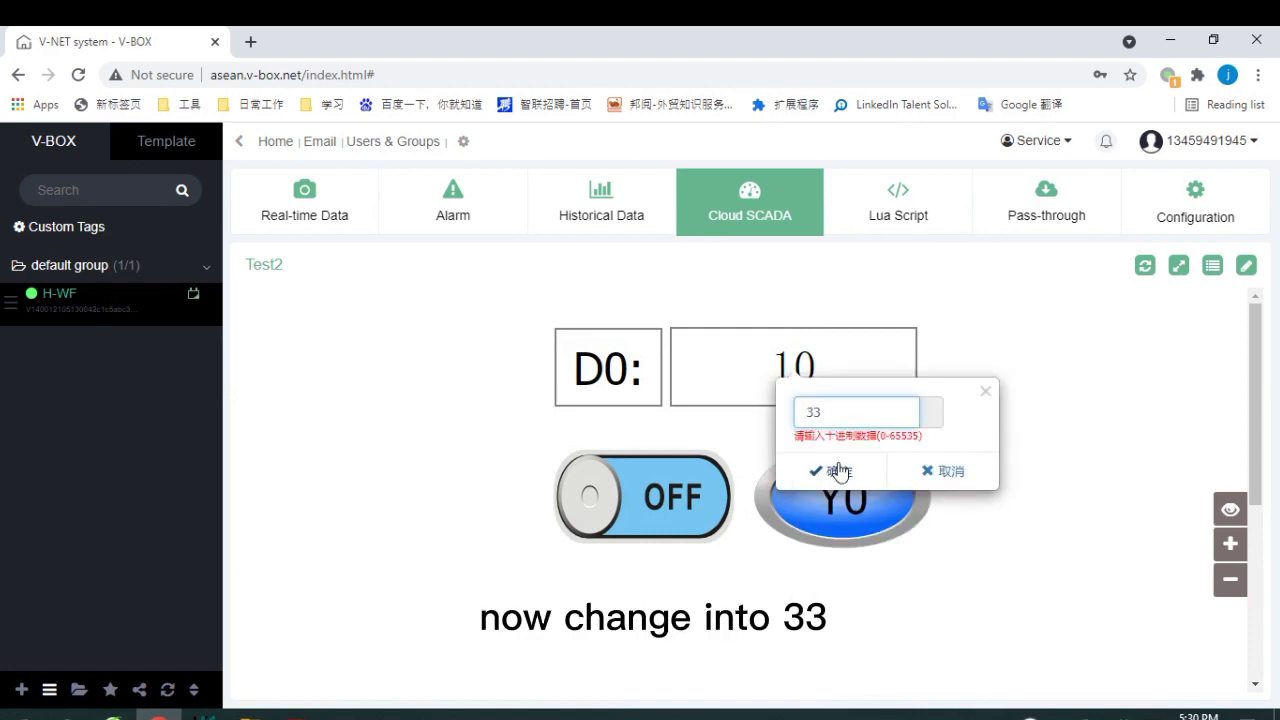
left_click(840, 471)
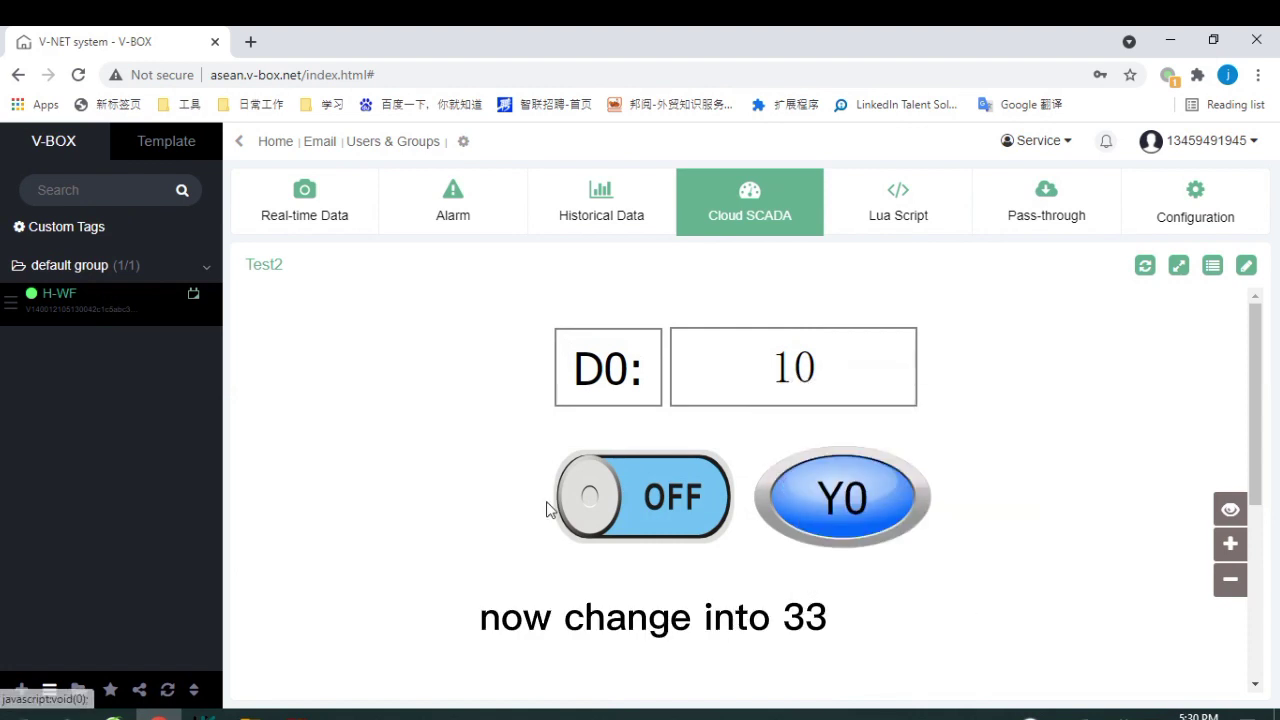
left_click(203, 715)
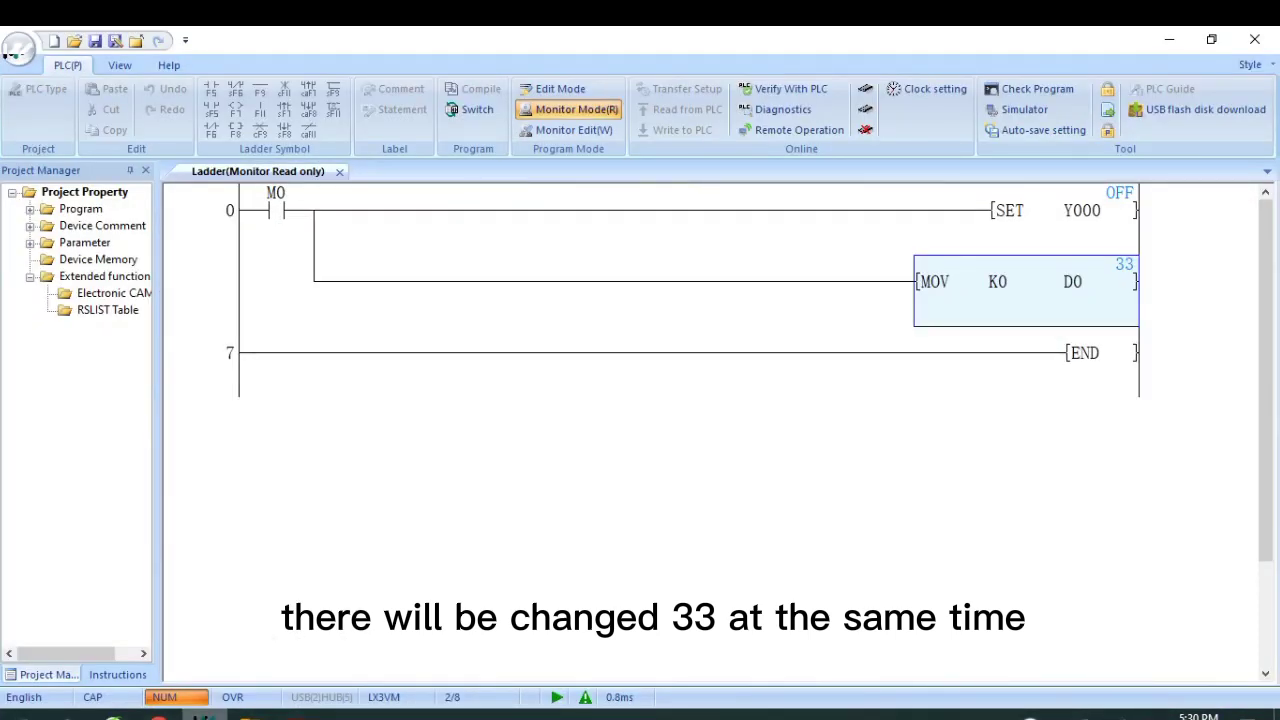
Toggle output Y0 on the Cloud SCADA page, then return to the V-NET overview dashboard.
left_click(113, 715)
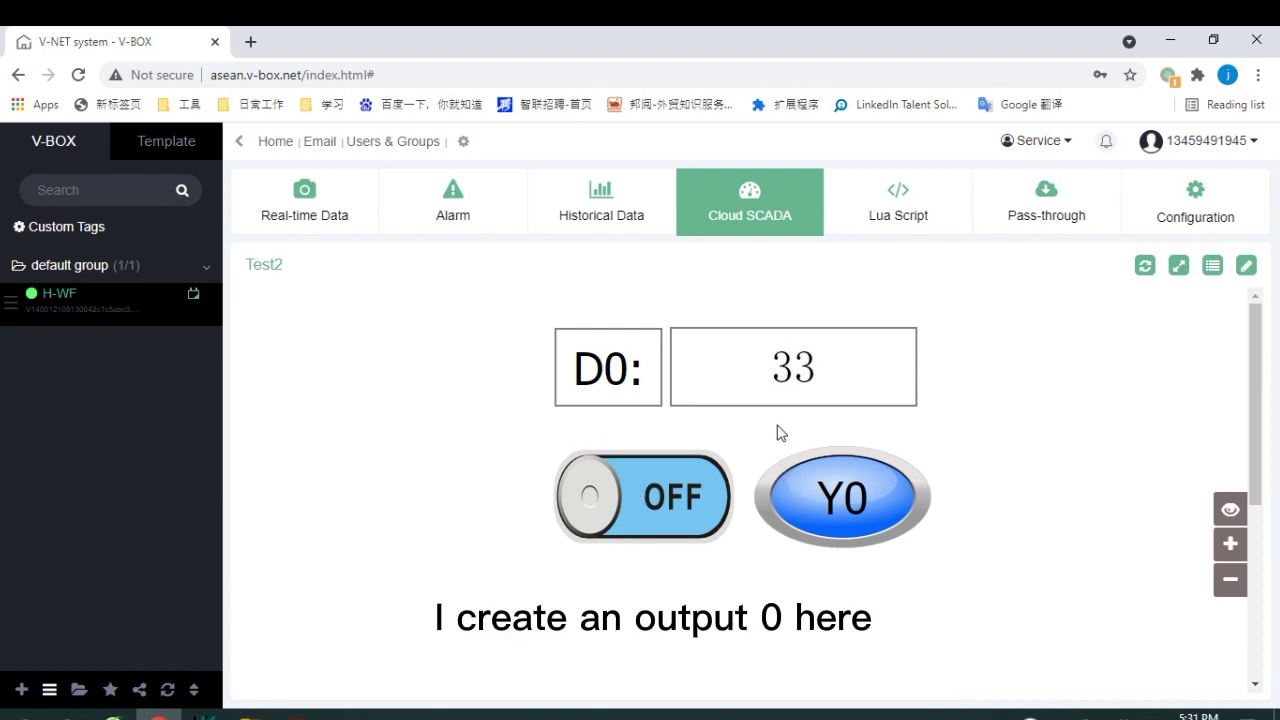
left_click(645, 498)
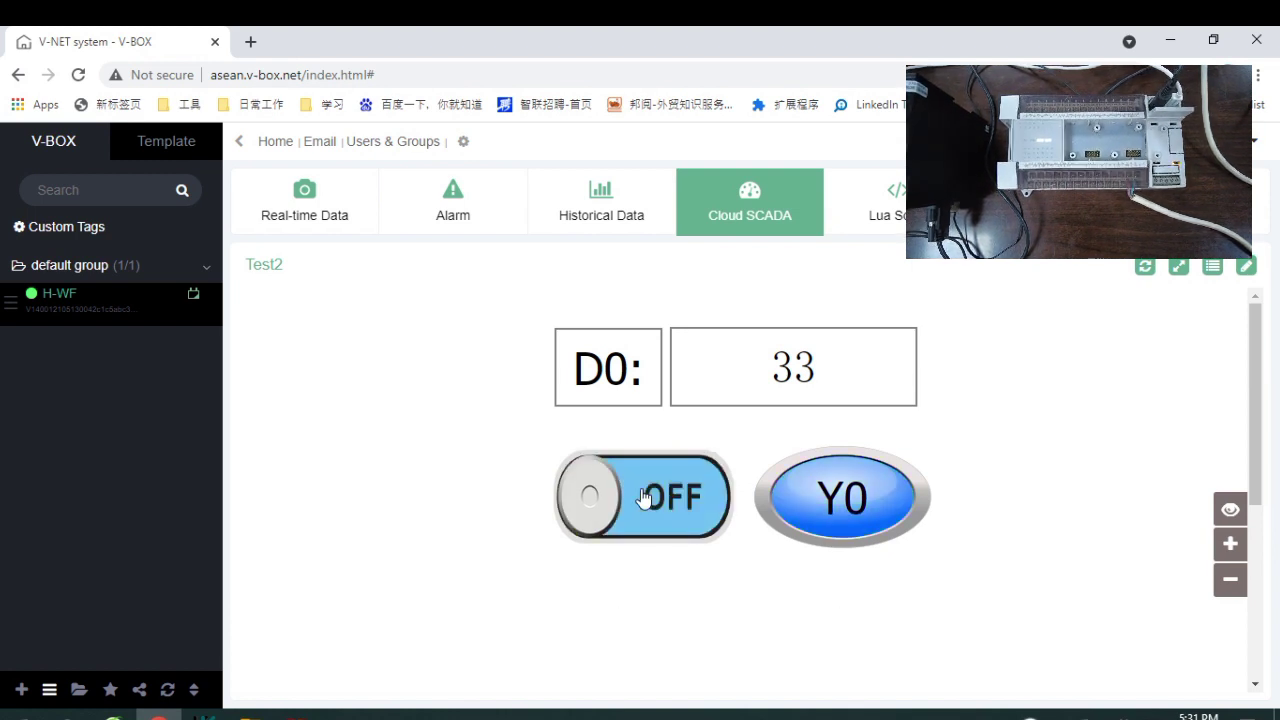
left_click(1030, 716)
left_click(1020, 689)
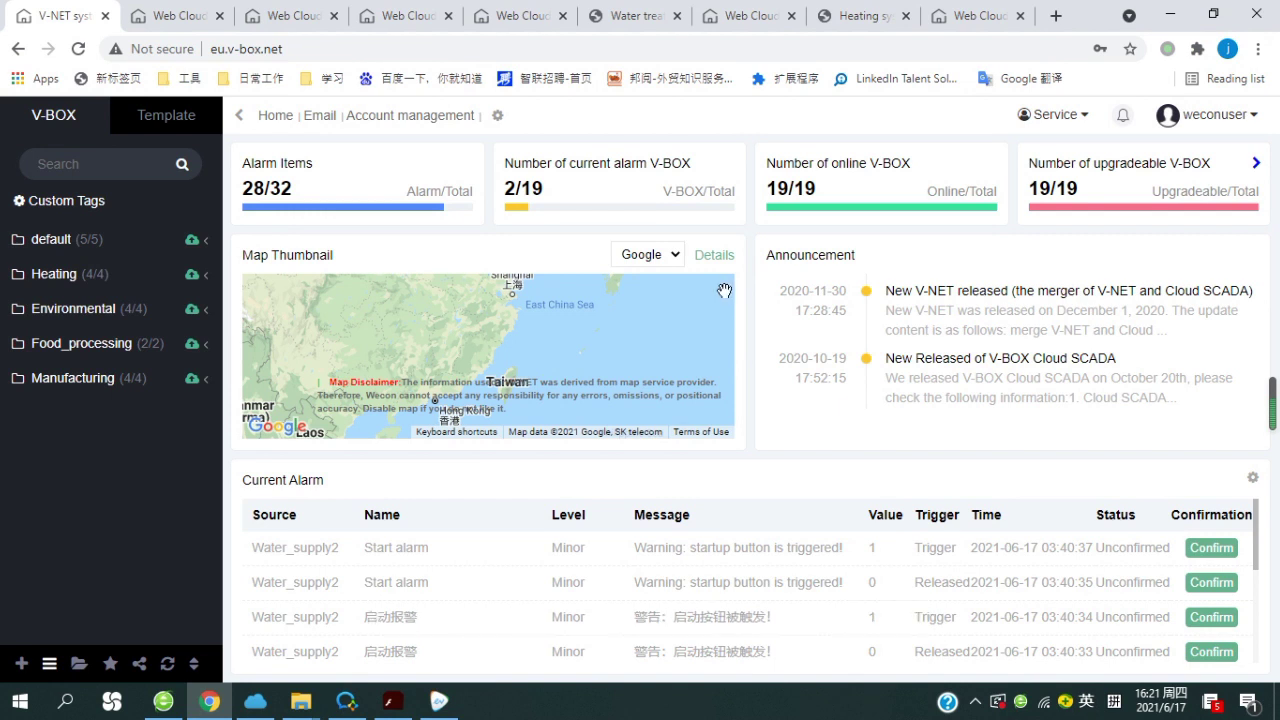
Open the Cloud SCADA sample gallery from the Service menu and view the Water treatment2 project.
left_click(1053, 121)
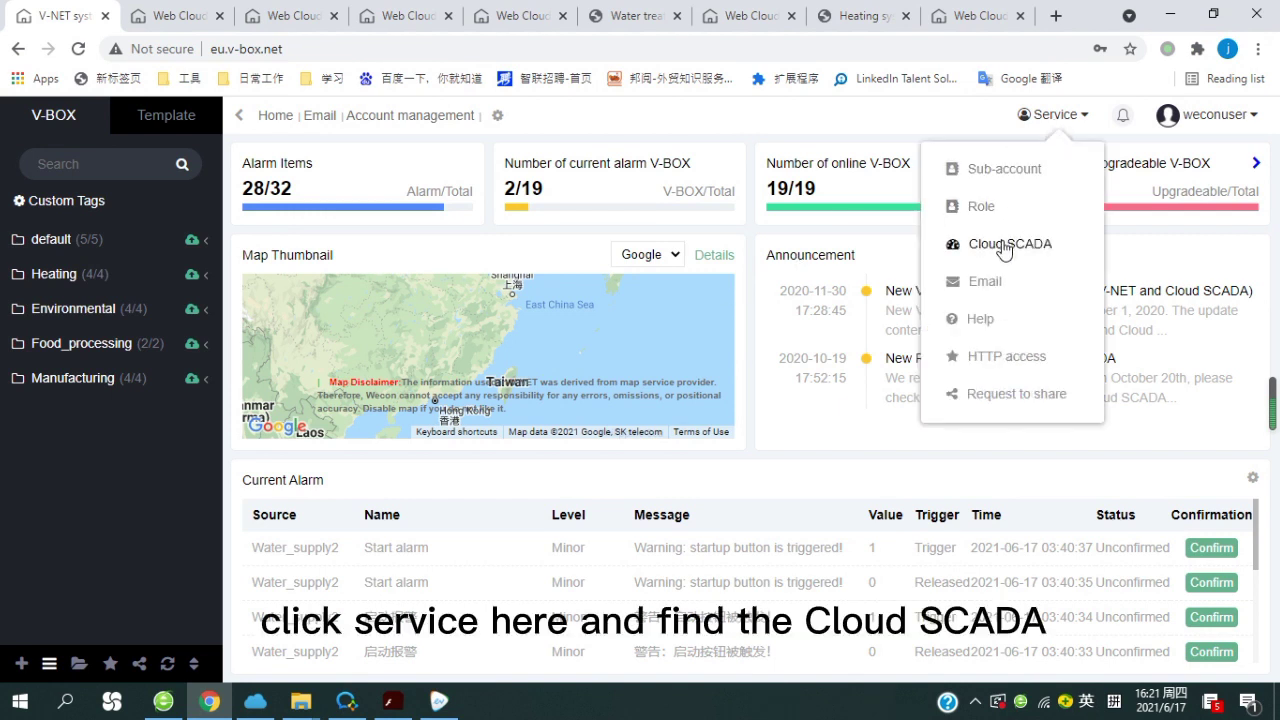
left_click(180, 12)
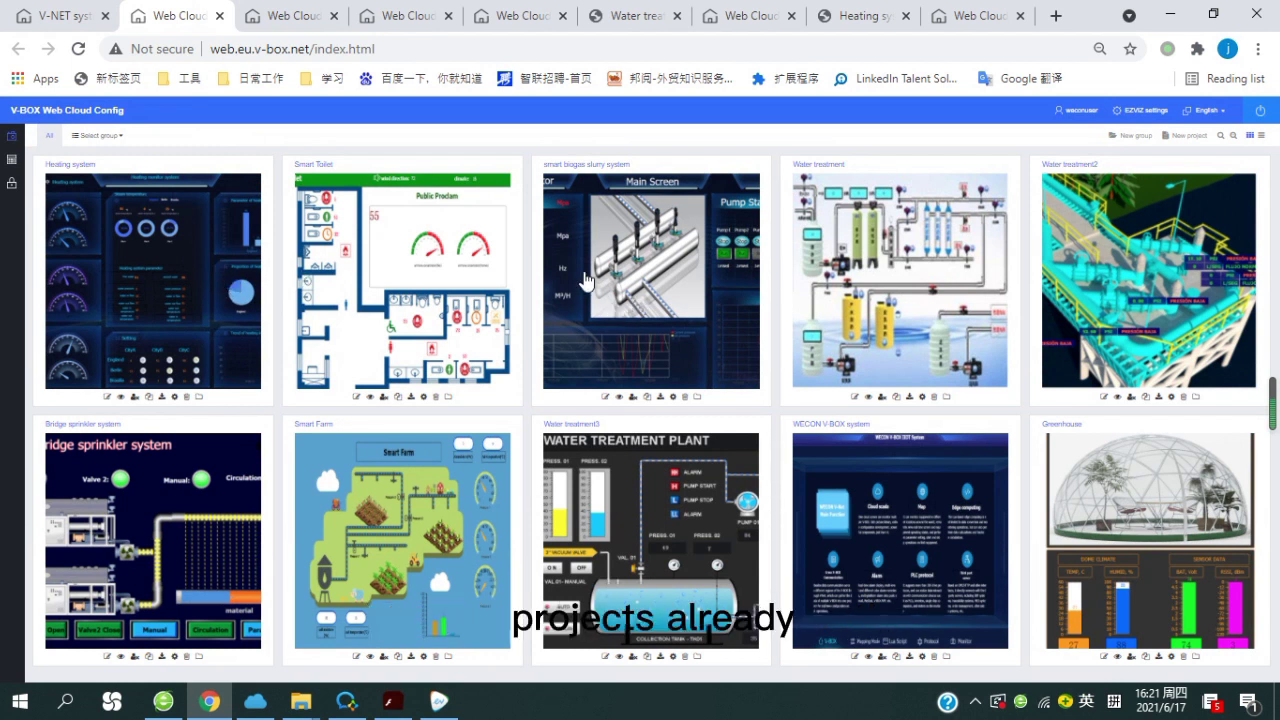
Switch back and forth between the Water treatment2 and Heating system live screens.
left_click(632, 18)
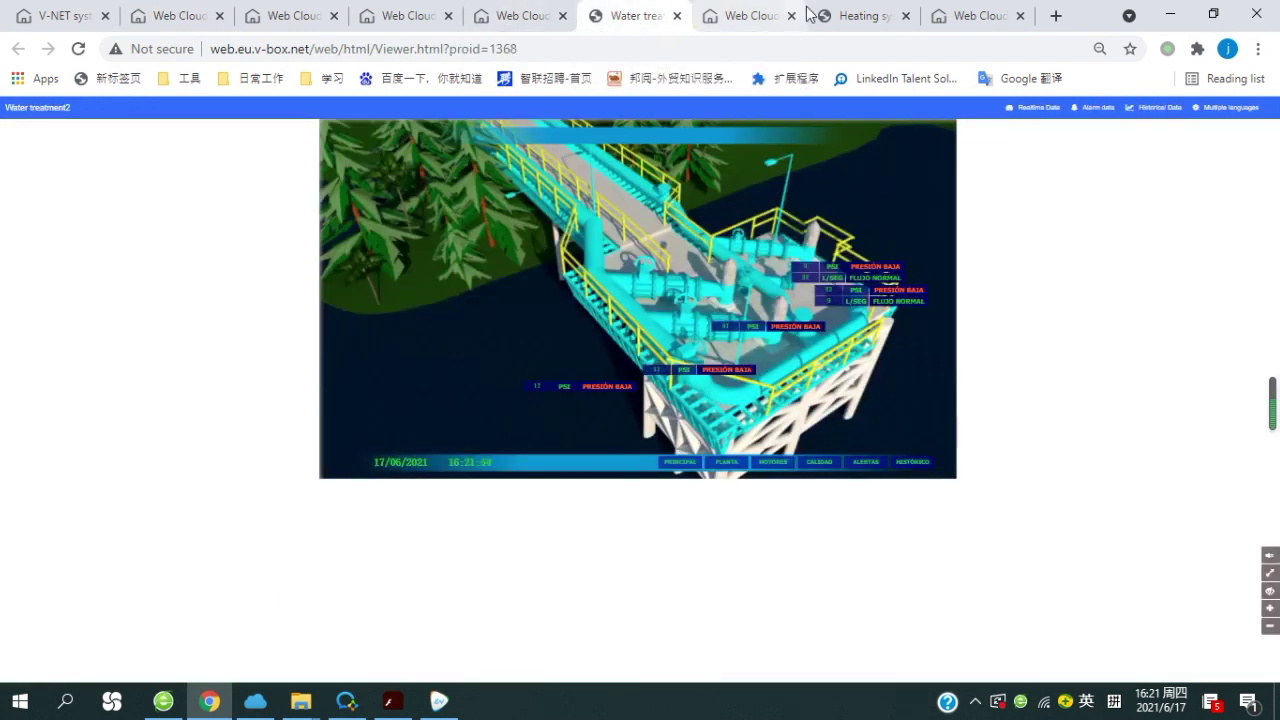
left_click(855, 14)
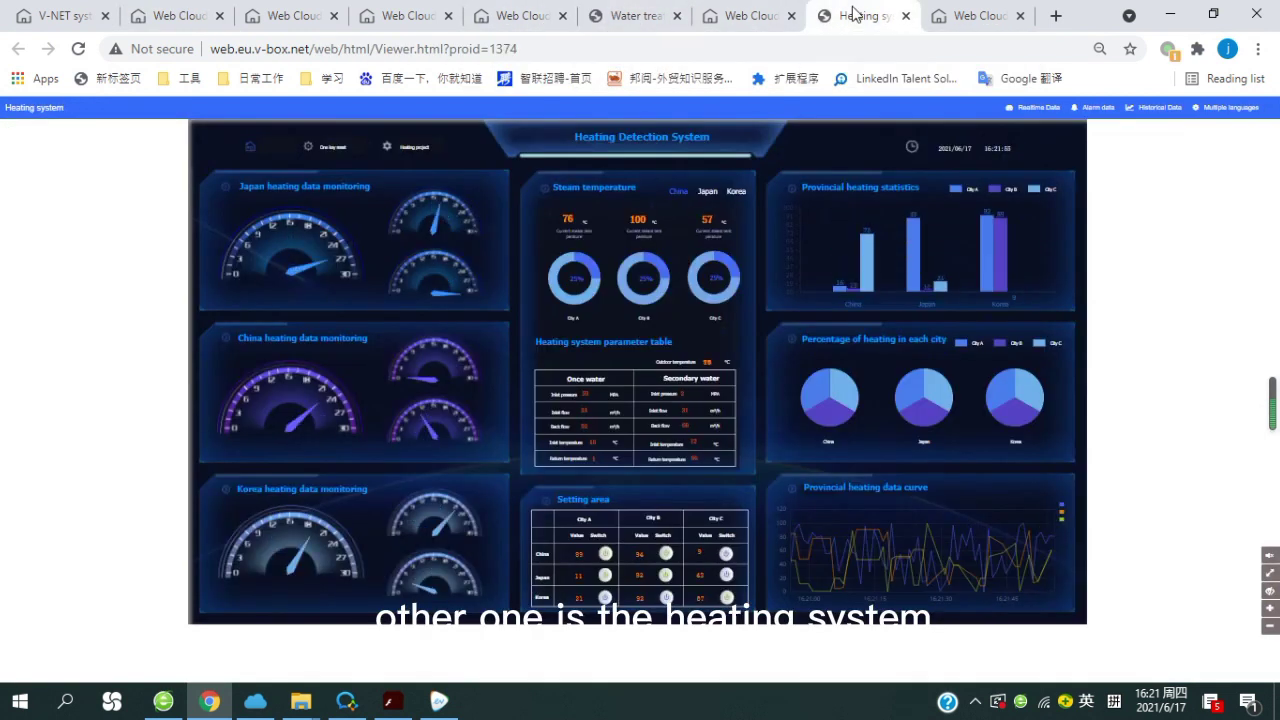
left_click(650, 18)
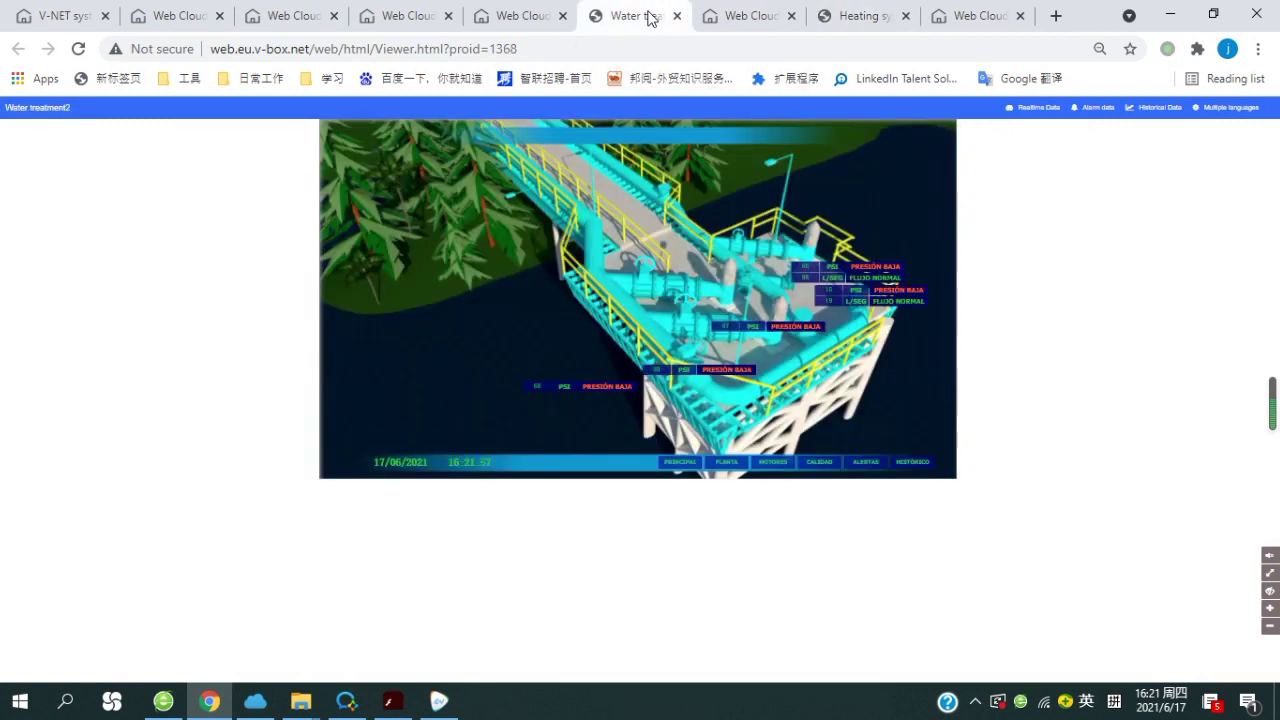
left_click(862, 16)
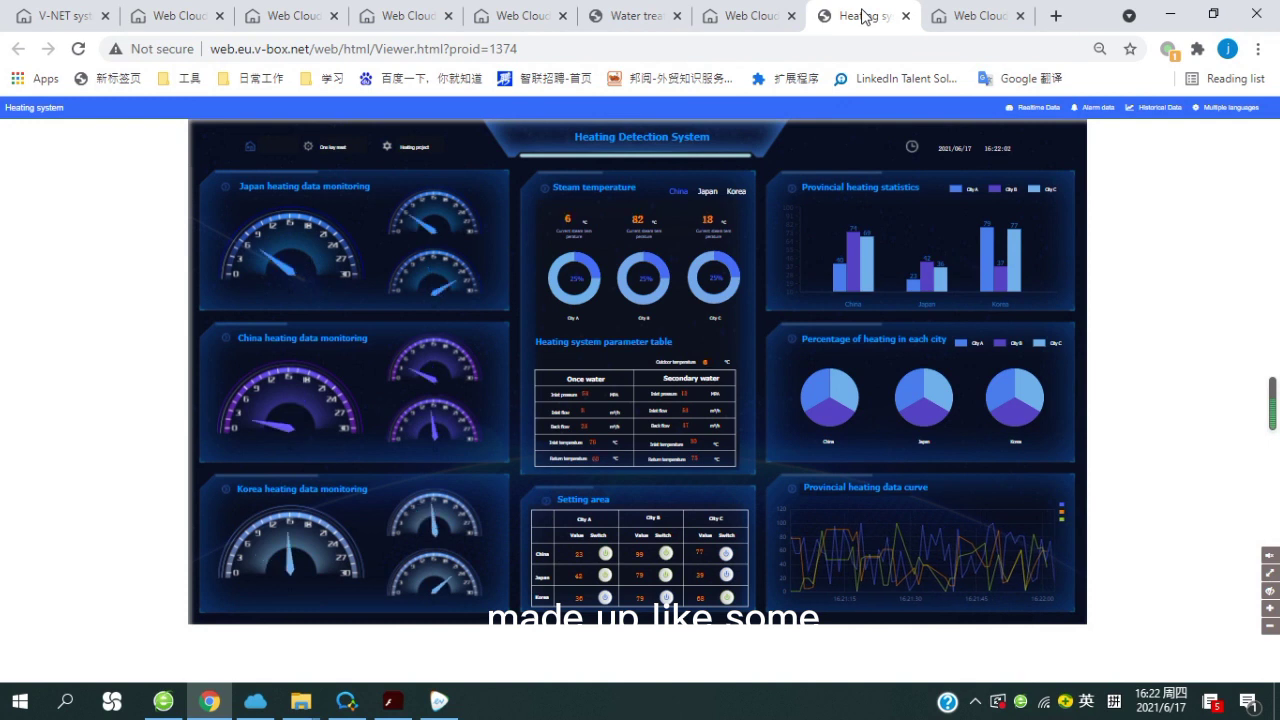
left_click(640, 20)
Open Water treatment2 and then the Heating system project in the Web Cloud designer.
left_click(722, 20)
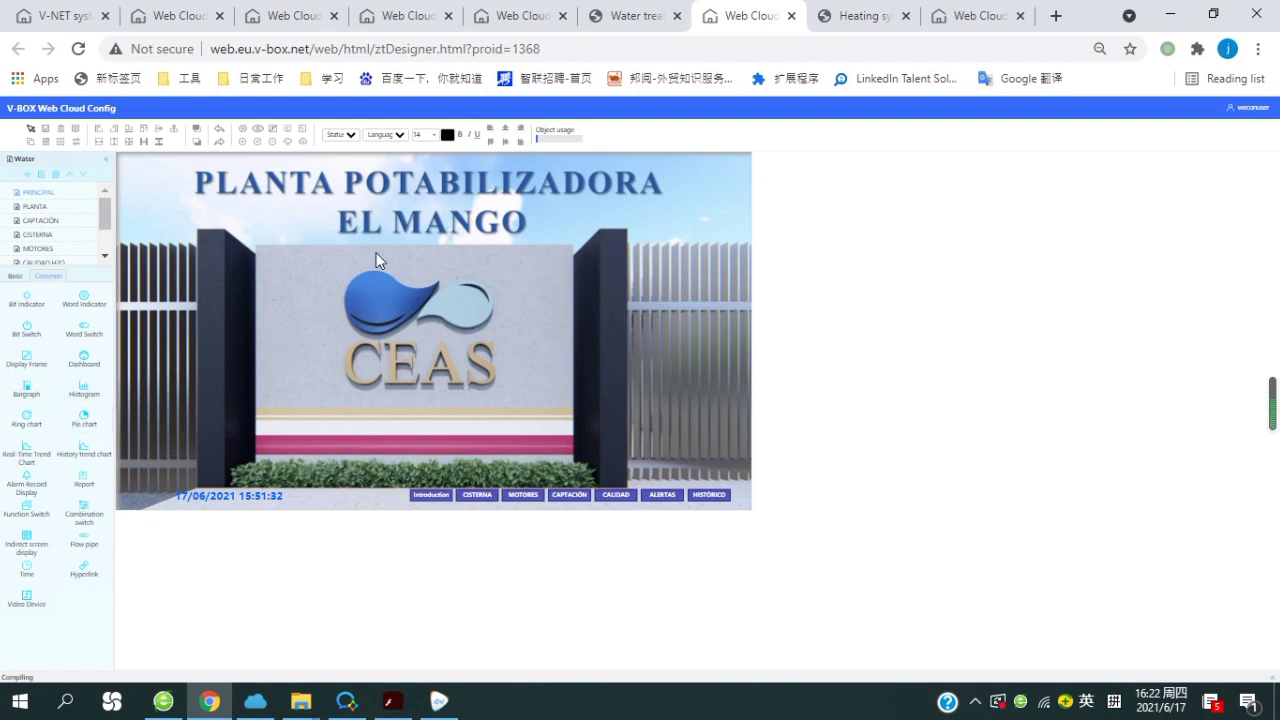
left_click(952, 20)
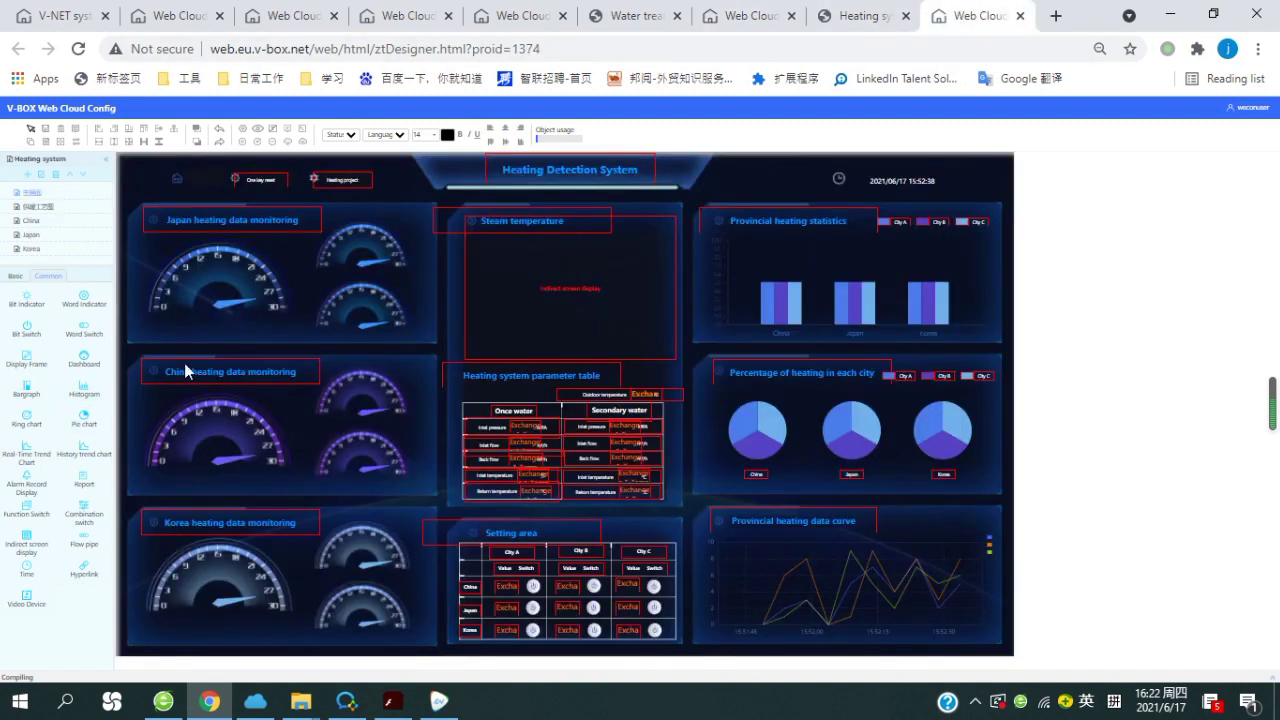